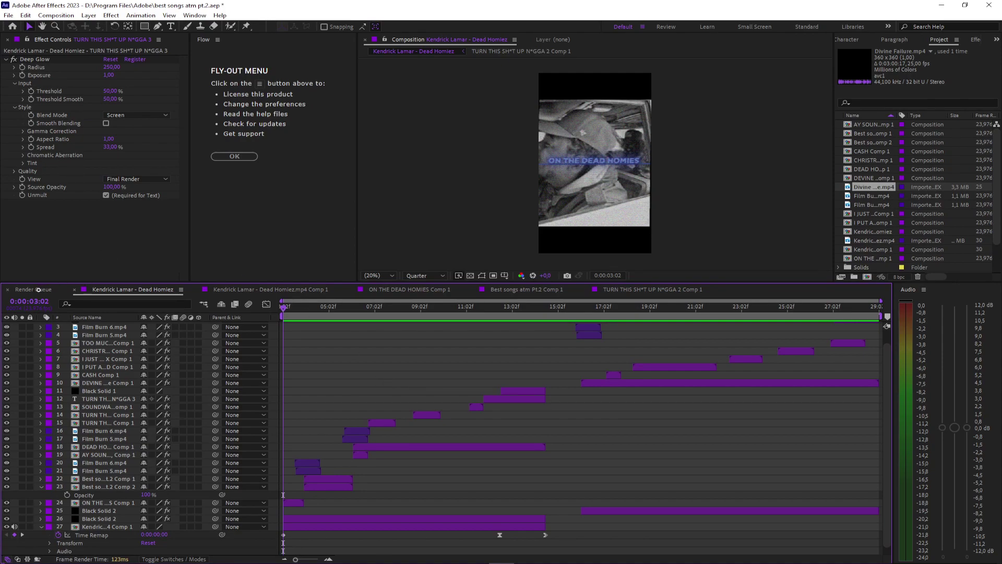
# - Queue Dead Homiez as a fourth render via File > Export, pause it at 3%, and return to its timeline
pyautogui.click(9, 15)
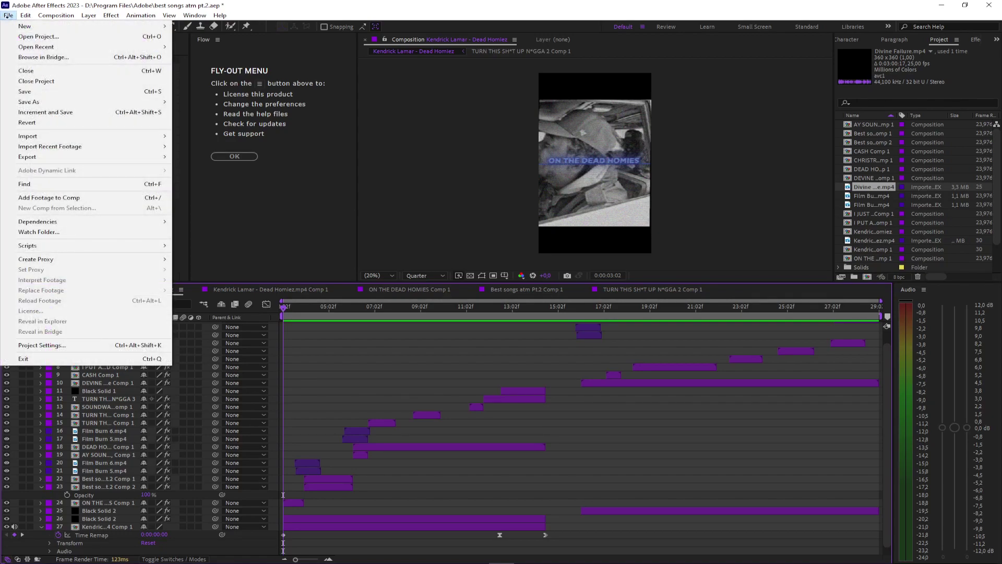
pyautogui.click(235, 168)
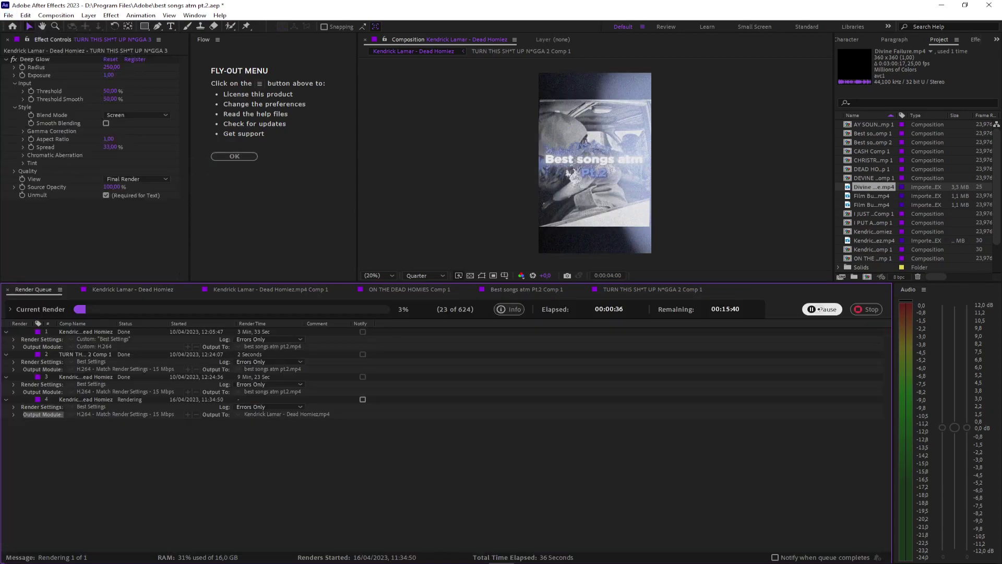
pyautogui.click(818, 309)
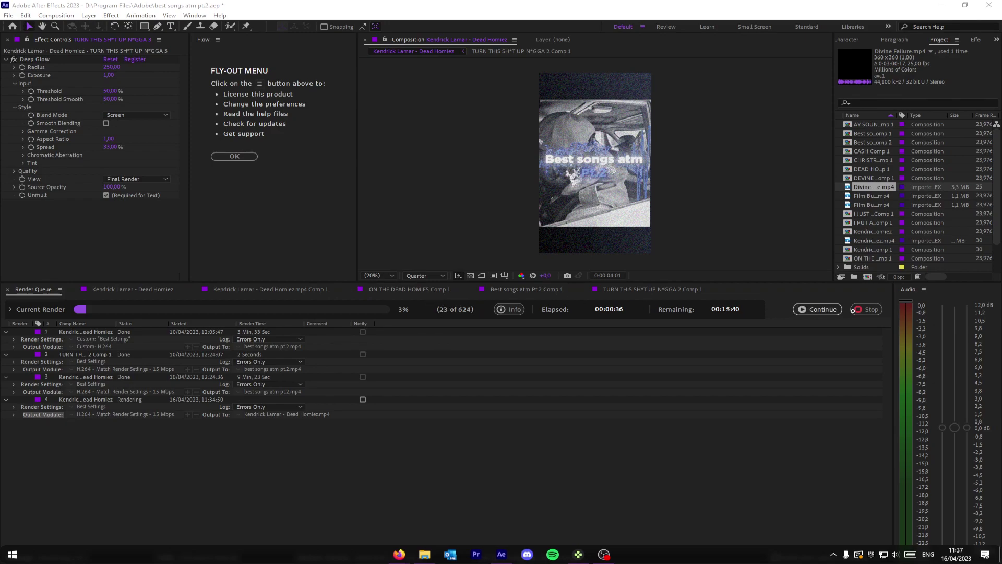
pyautogui.click(132, 289)
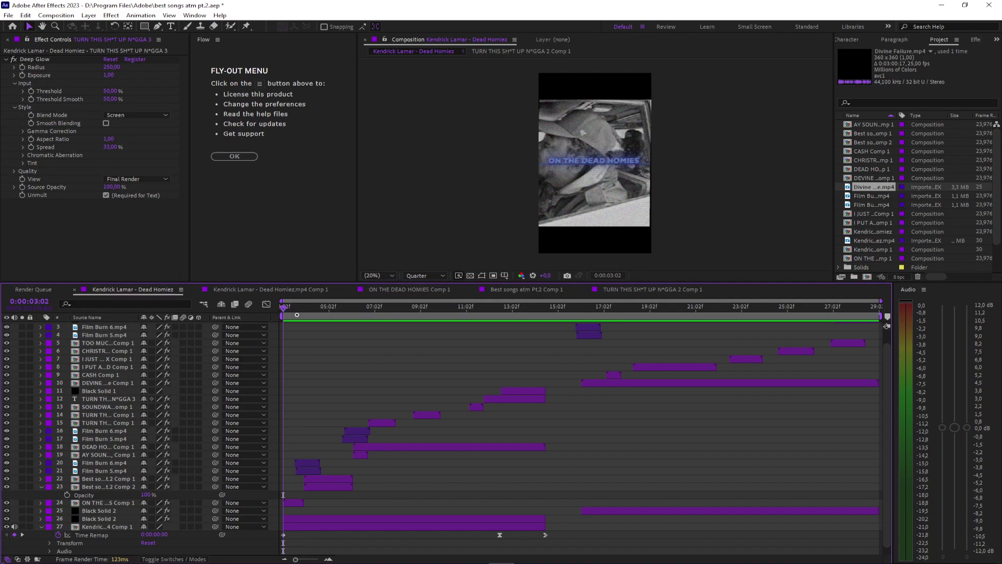
# - Queue a fifth Dead Homiez render with Ctrl+M, pause it at 1%, and return to the timeline
pyautogui.hotkey('ctrl', 'm')
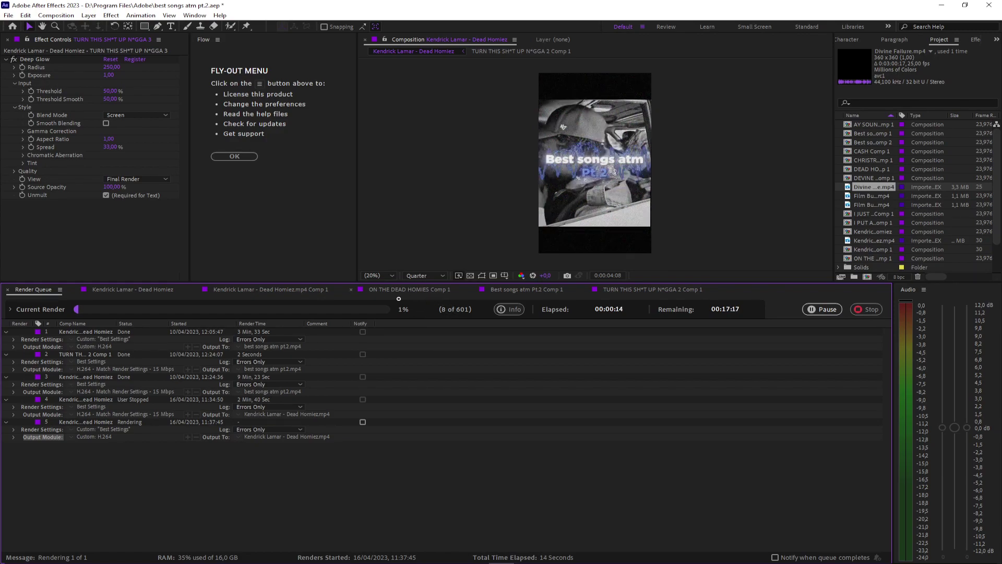
pyautogui.click(822, 309)
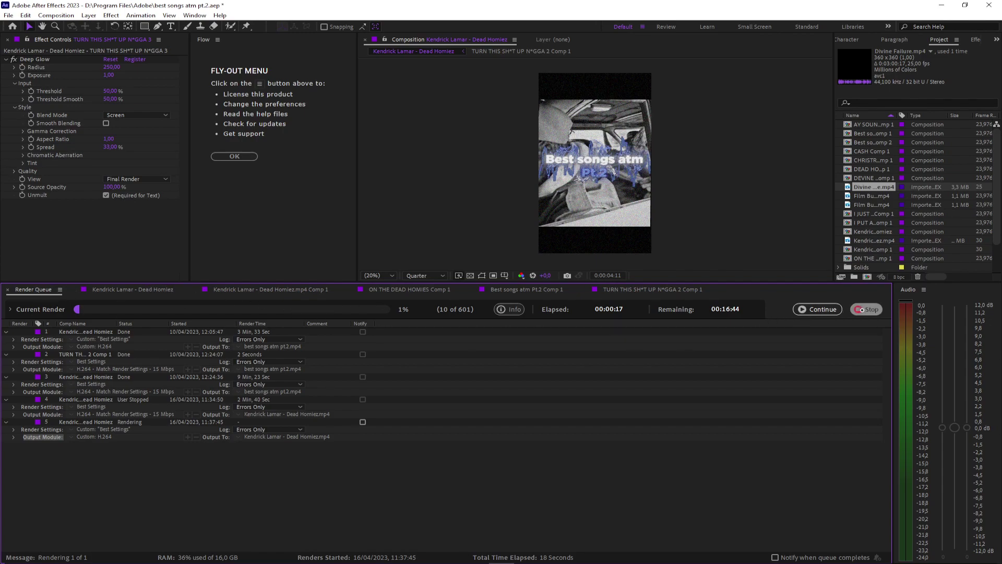
pyautogui.click(133, 290)
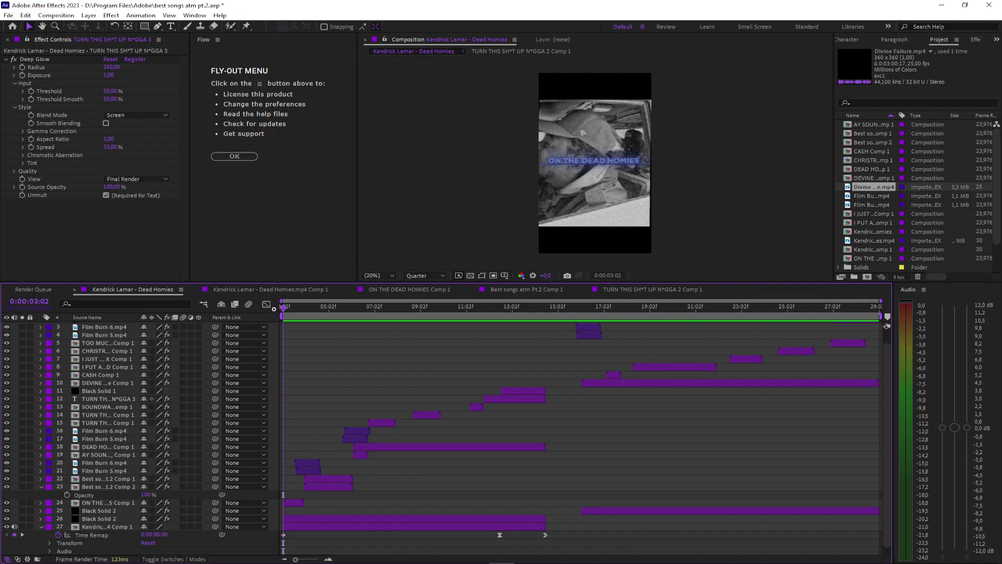
# - Advance two frames and select layer 24, ON THE DEAD HOMIES Comp 1, to show its Turbulent Displace settings
pyautogui.press('pagedown')
pyautogui.press('pagedown')
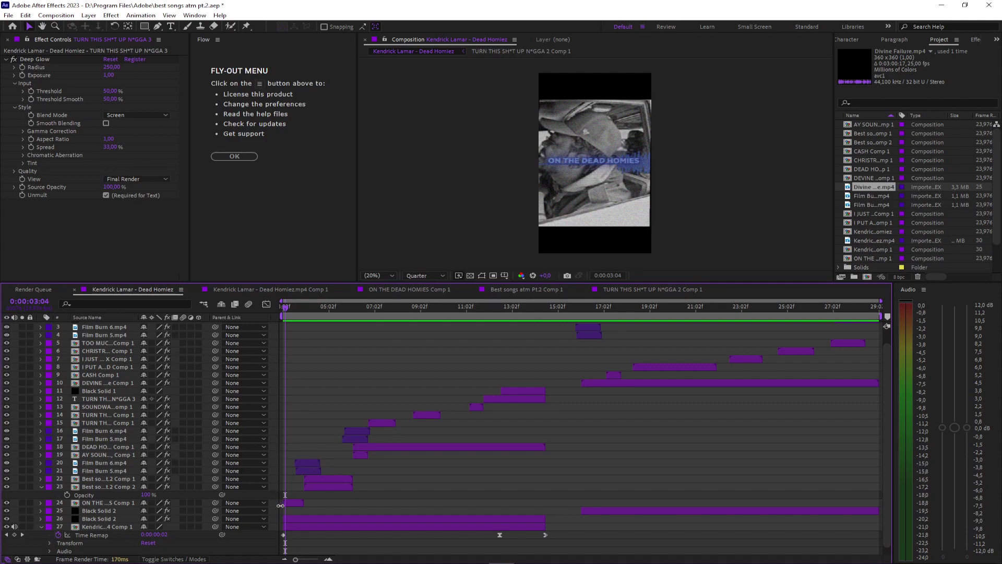
pyautogui.click(292, 502)
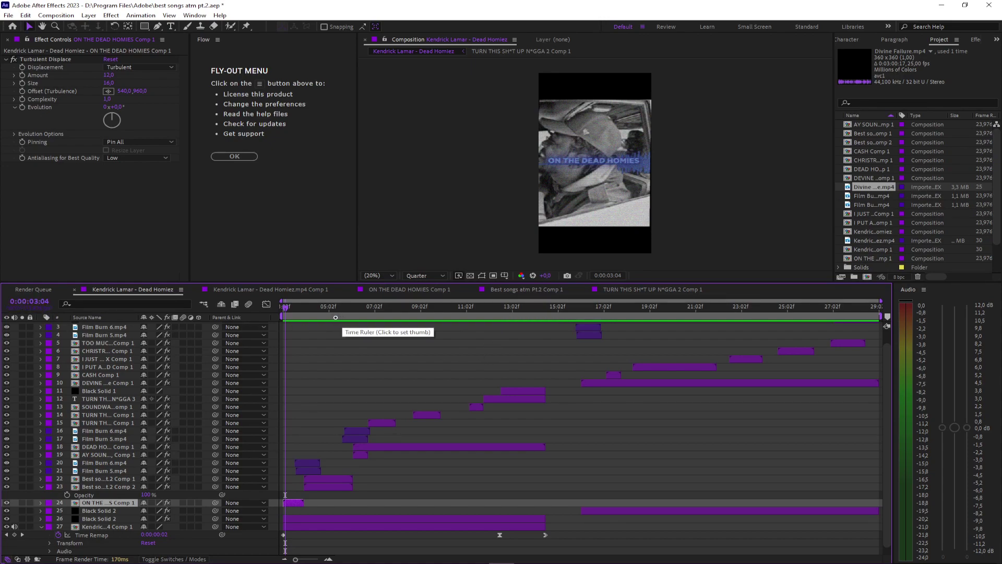
# - Set the queued render's output module to QuickTime with the Apple ProRes 422 video codec
pyautogui.click(39, 288)
pyautogui.click(94, 459)
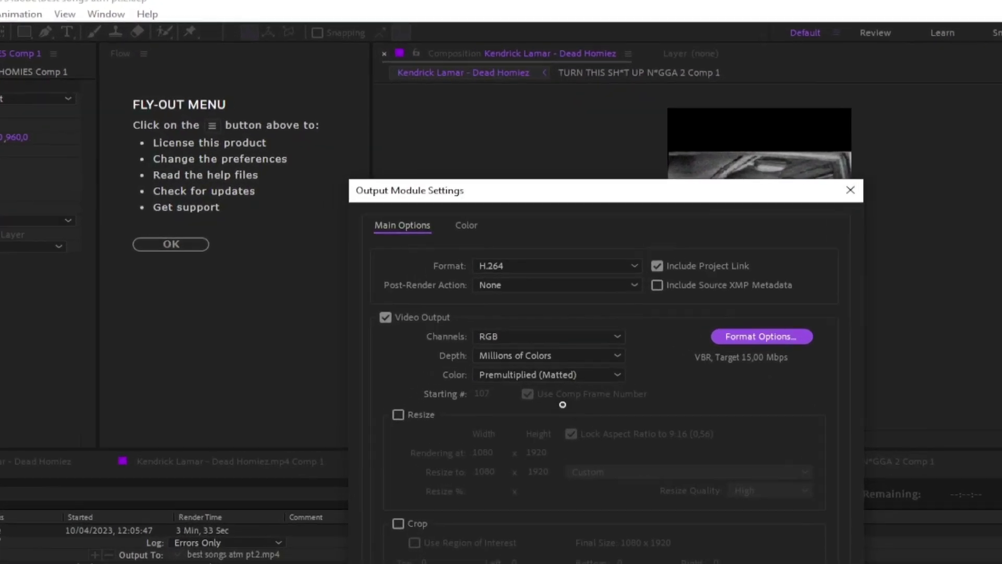
pyautogui.click(434, 168)
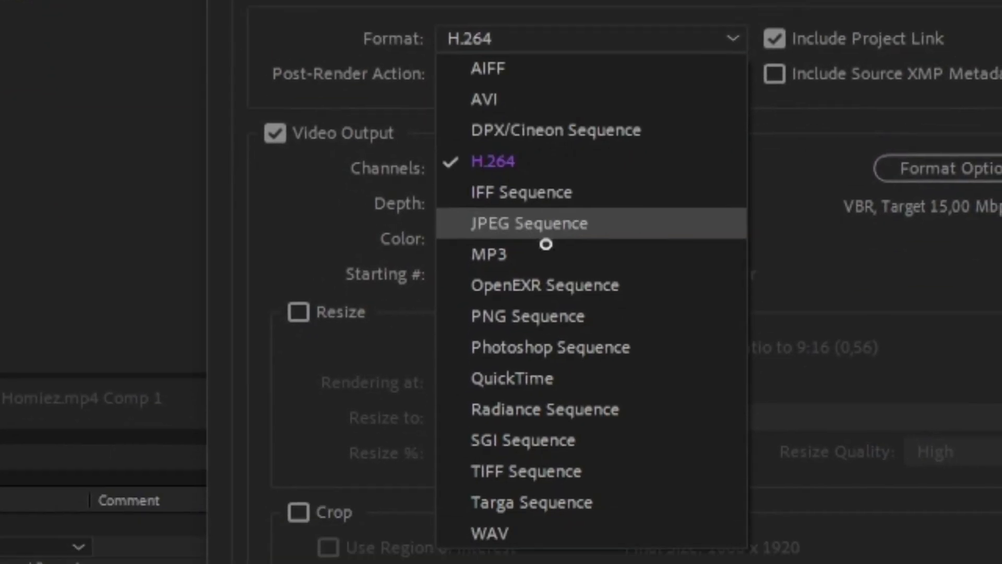
pyautogui.click(723, 208)
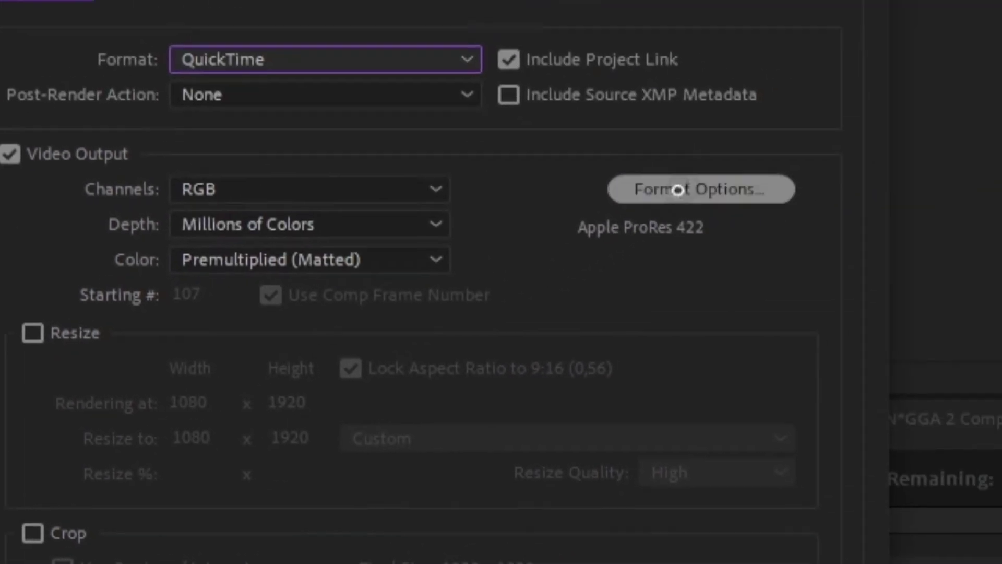
pyautogui.click(913, 67)
pyautogui.click(171, 83)
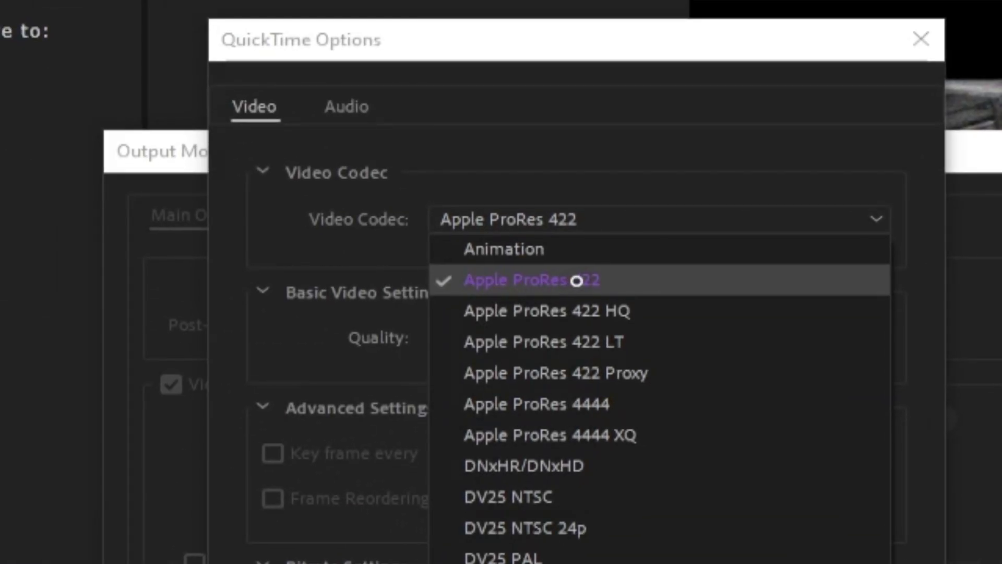
pyautogui.press('Escape')
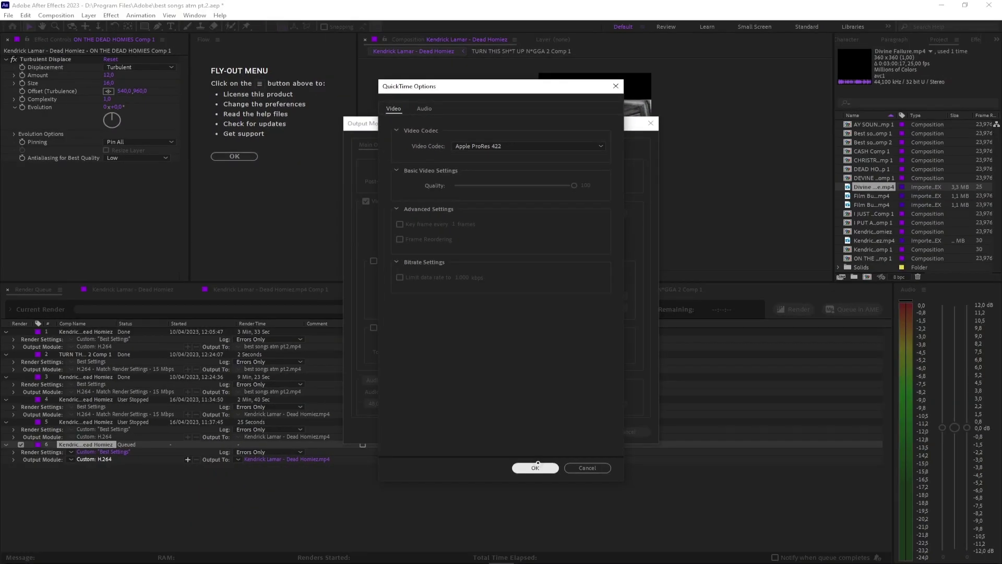
pyautogui.click(535, 467)
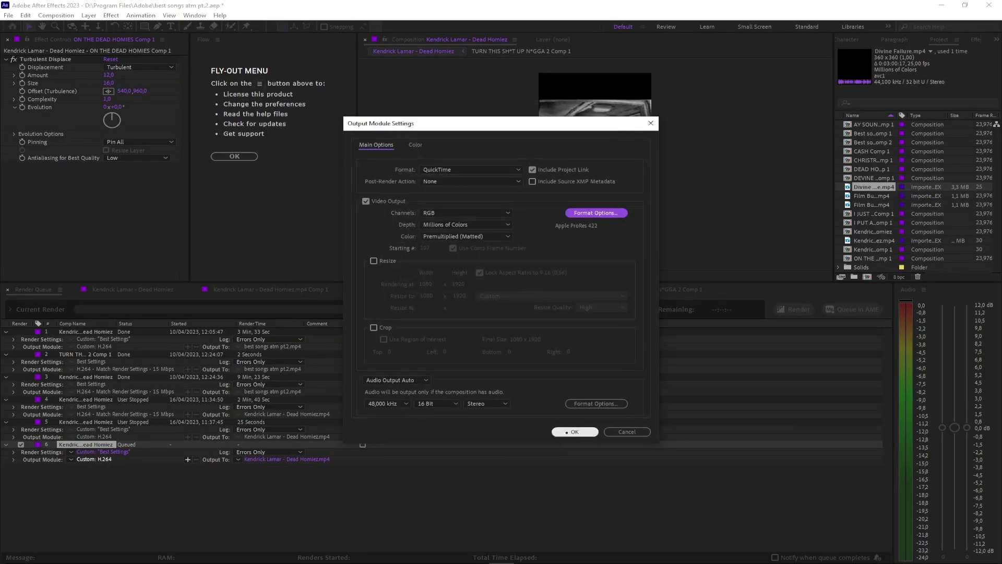
pyautogui.click(575, 433)
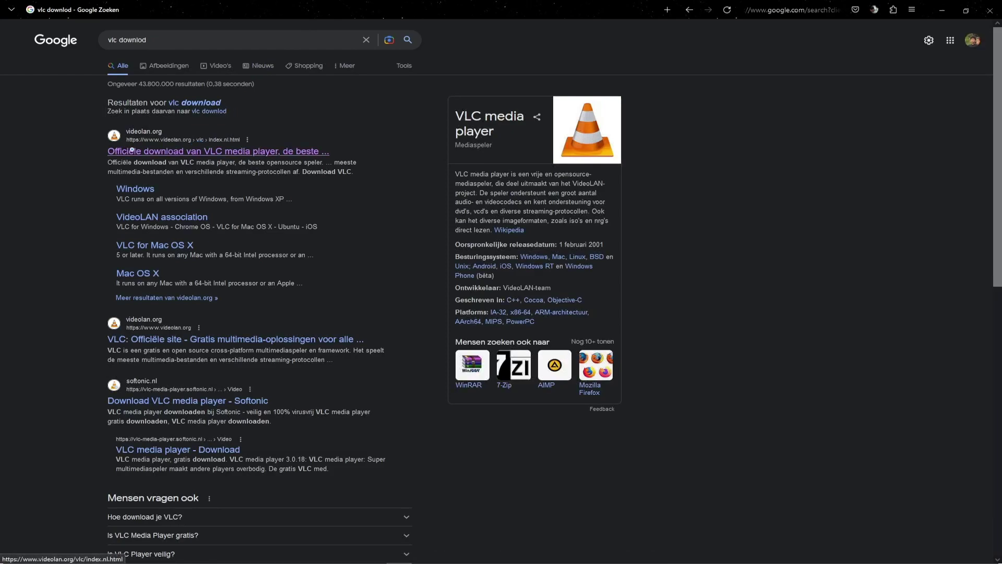
# - Open the 'Officiële download van VLC media player' result from the vlc download search
pyautogui.click(178, 150)
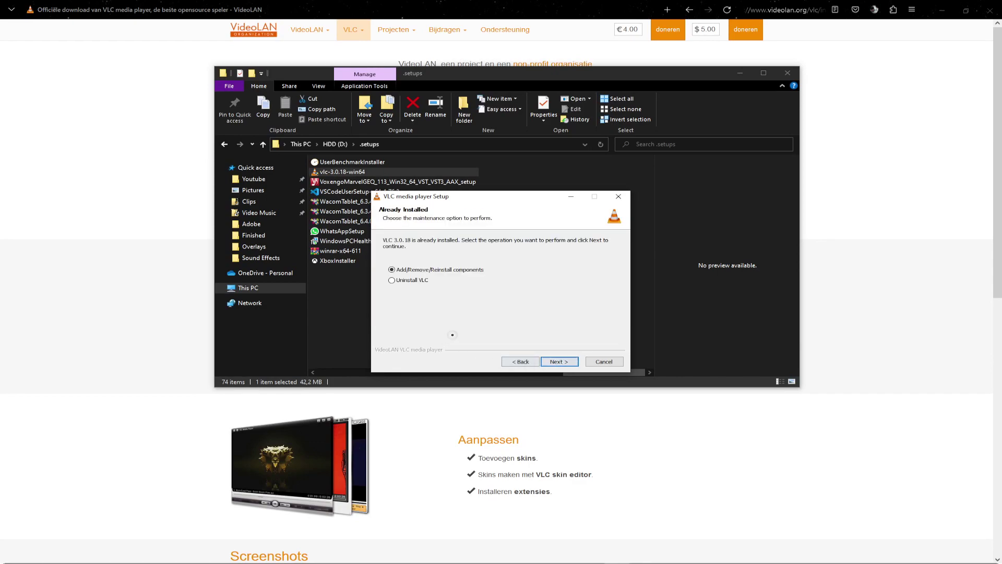
# - Reinstall VLC 3.0.18 with its default components using Add/Remove/Reinstall components
pyautogui.click(559, 361)
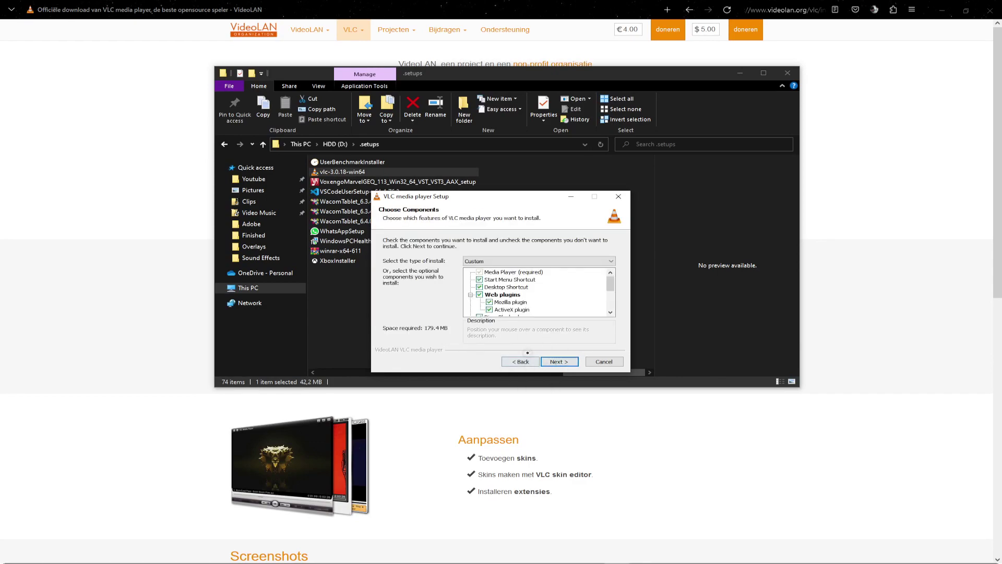
pyautogui.click(559, 361)
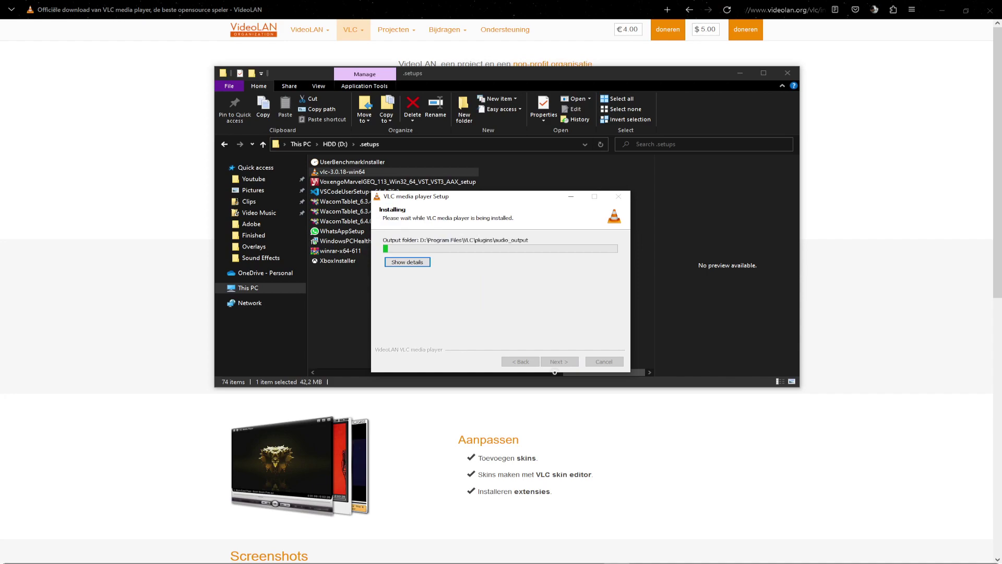
pyautogui.click(559, 361)
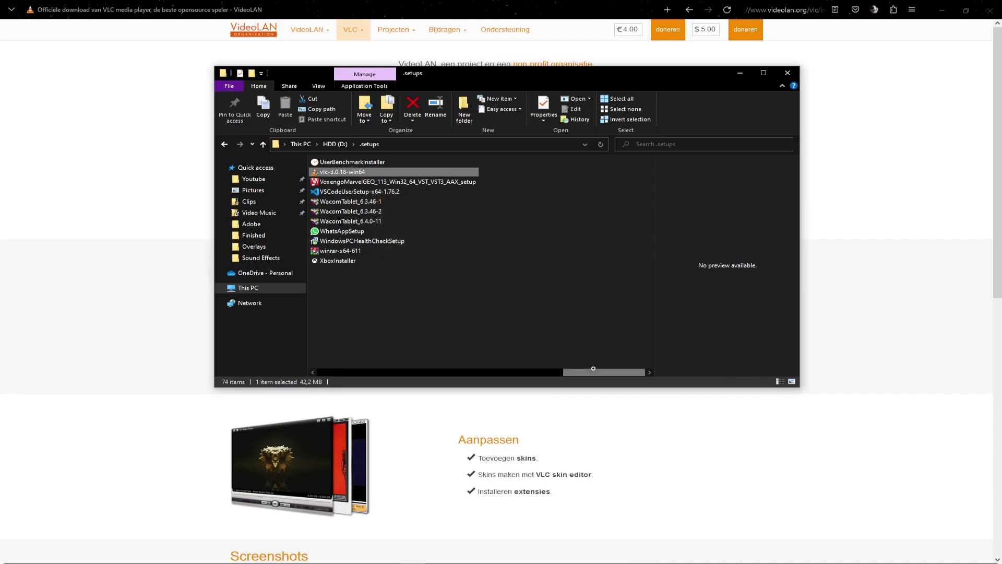
# - Add the Chickennugget fortnite montage .mov in VLC's Convert / Save dialog
pyautogui.click(376, 162)
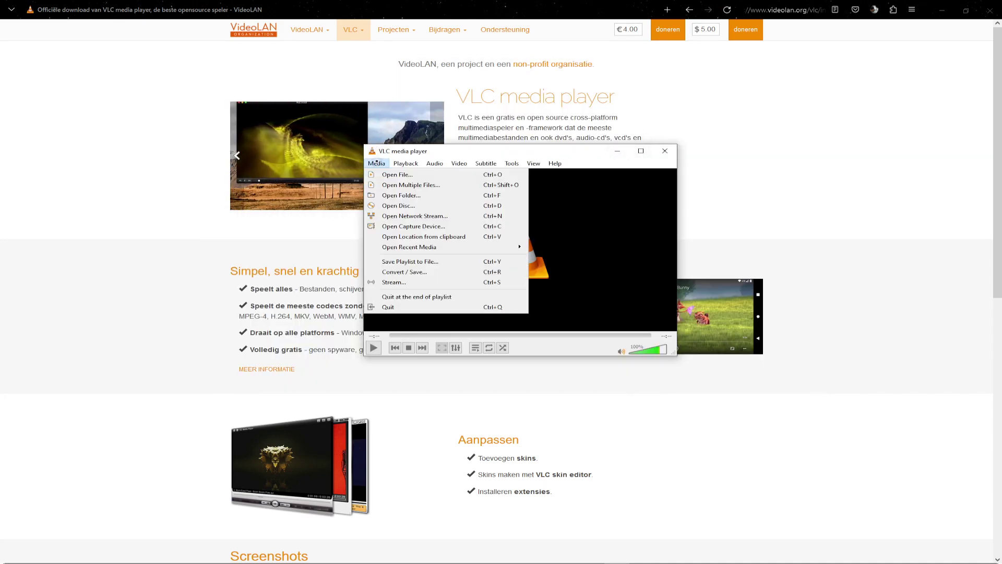
pyautogui.click(394, 271)
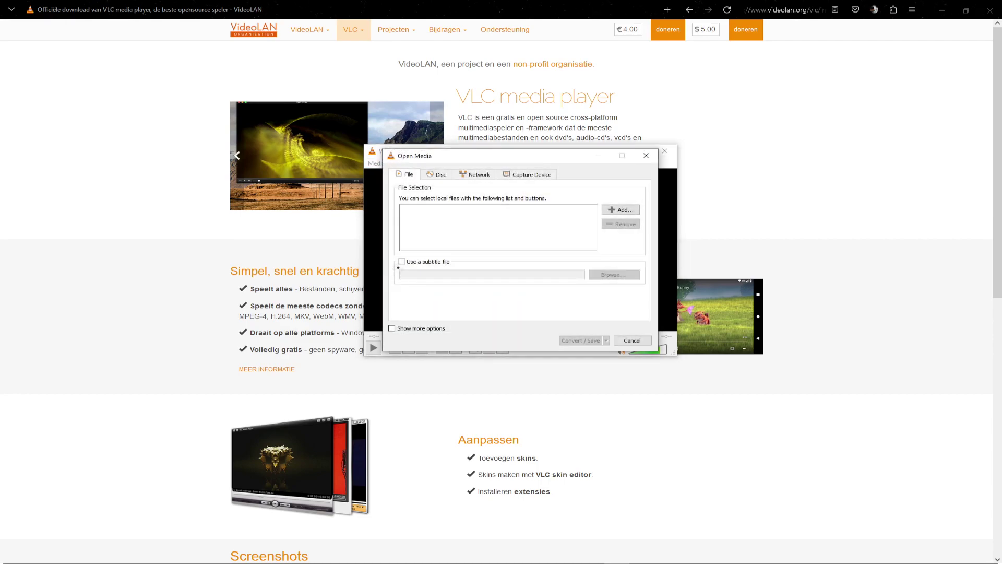
pyautogui.click(516, 239)
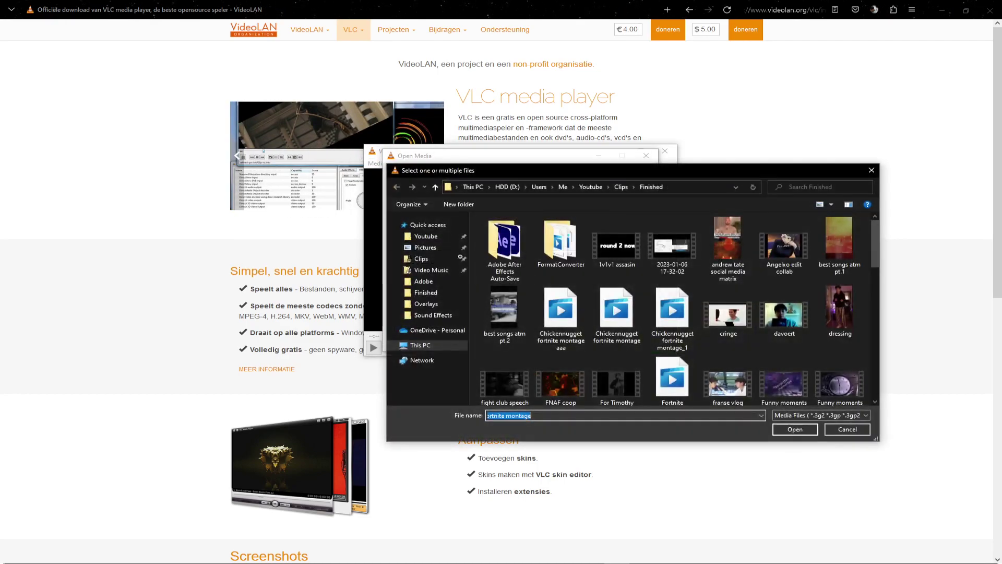
pyautogui.doubleClick(617, 312)
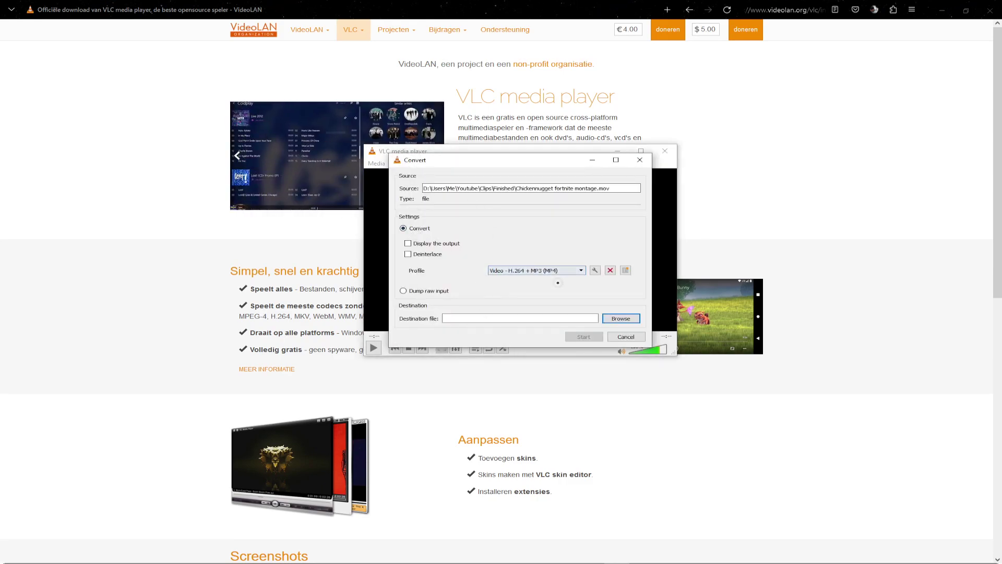
# - Convert it with the H.264 + MP3 (MP4) profile, saved under the same name in Finished
pyautogui.click(543, 270)
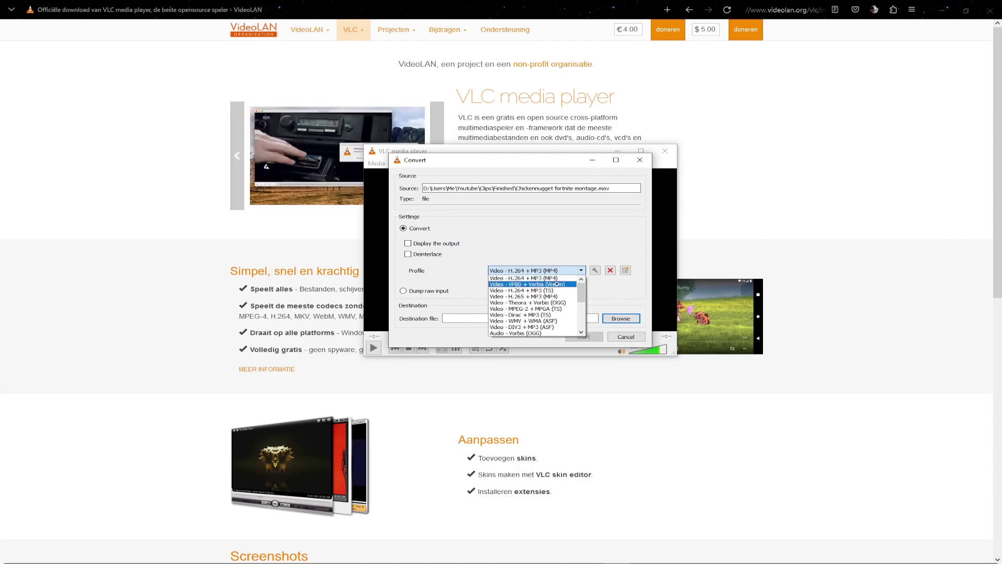
pyautogui.click(550, 270)
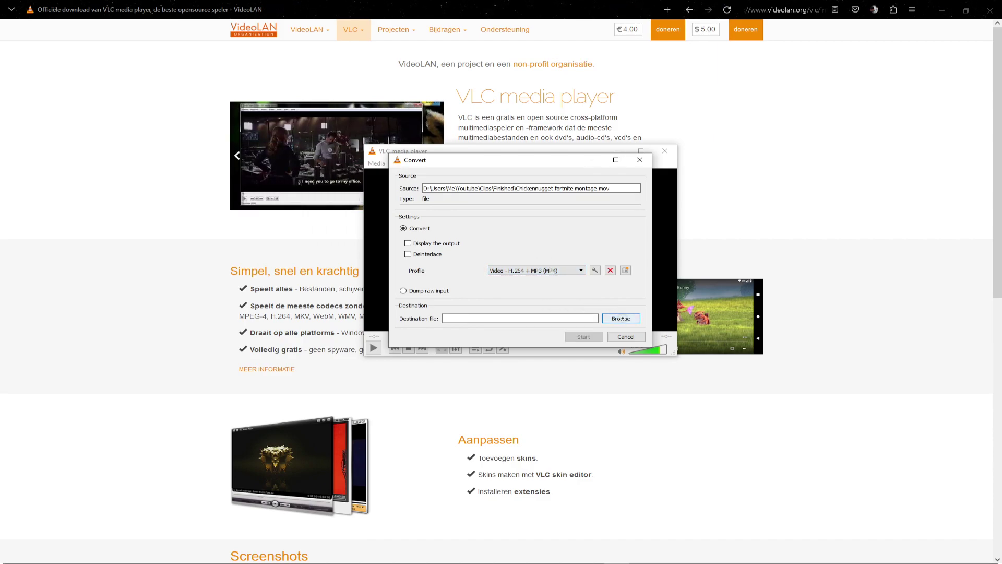
pyautogui.click(622, 318)
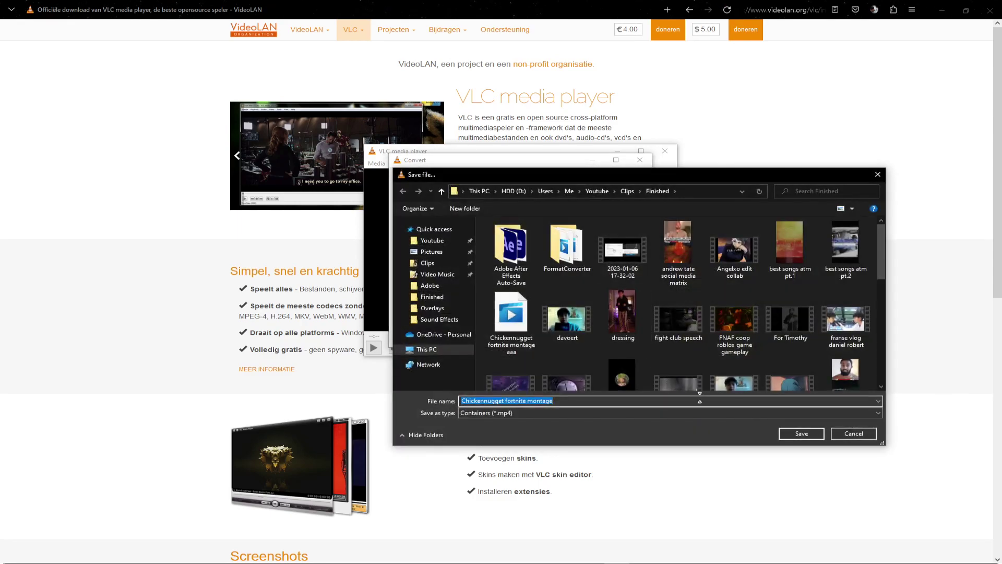
pyautogui.click(794, 432)
pyautogui.click(583, 336)
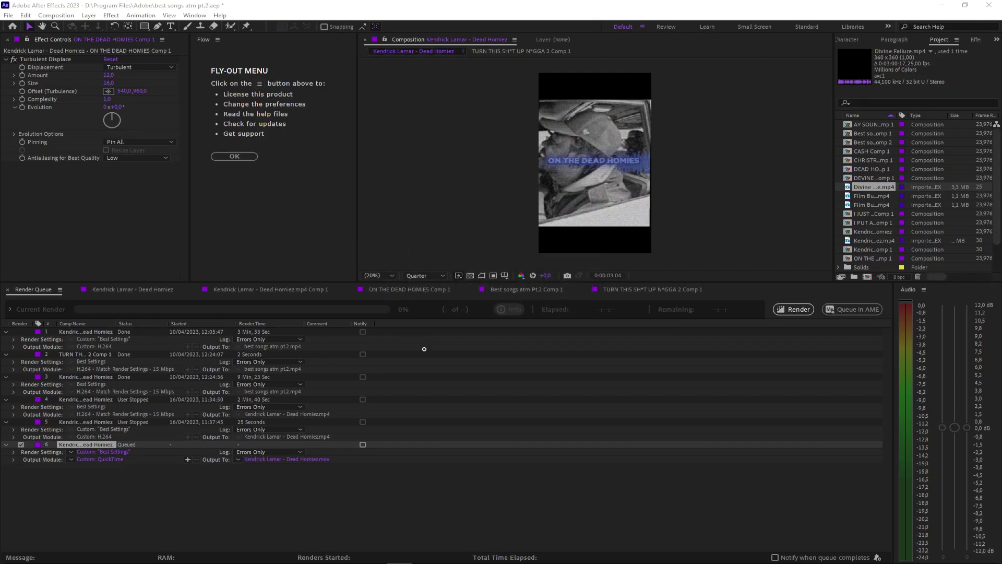